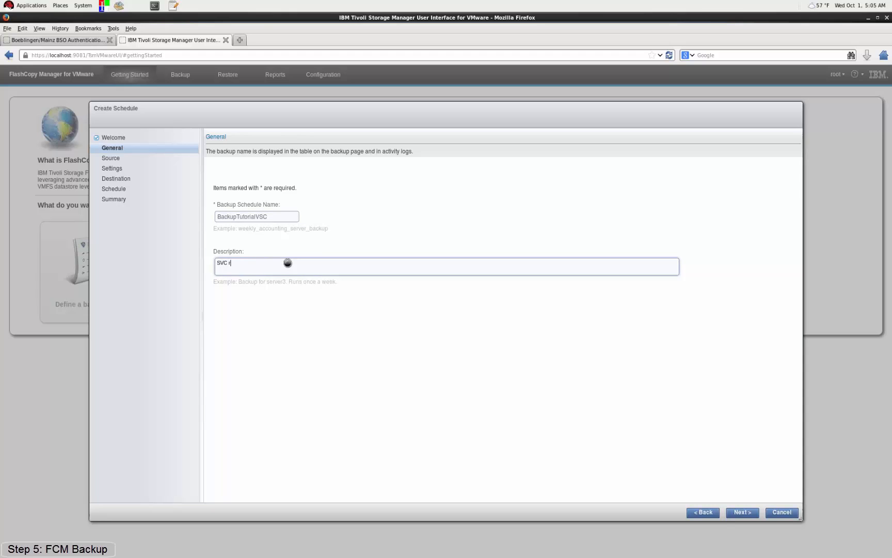
Complete the schedule description as "SVC remote backup" and choose VM_VSC_TUTORIAL from datastore DS_VSC_TUTORIAL in SRM_DC as the backup source.
type("backu")
left_click(741, 511)
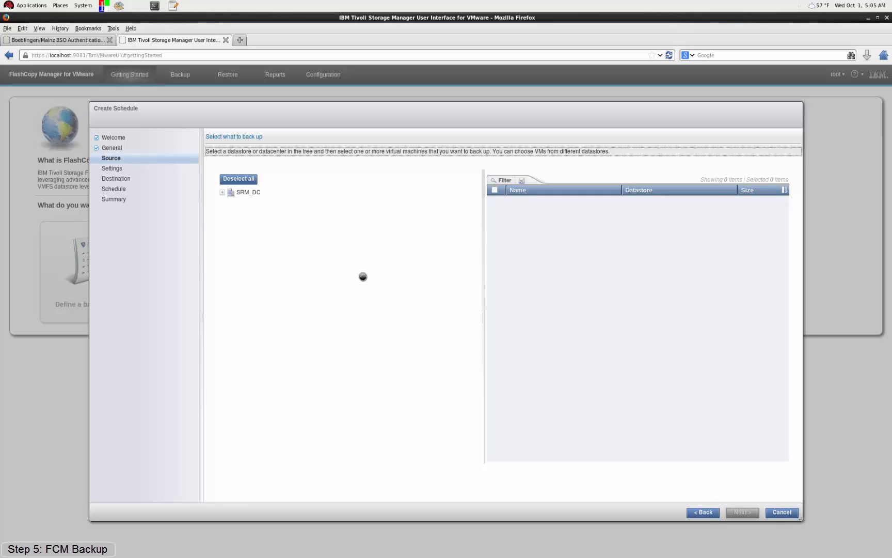
left_click(222, 193)
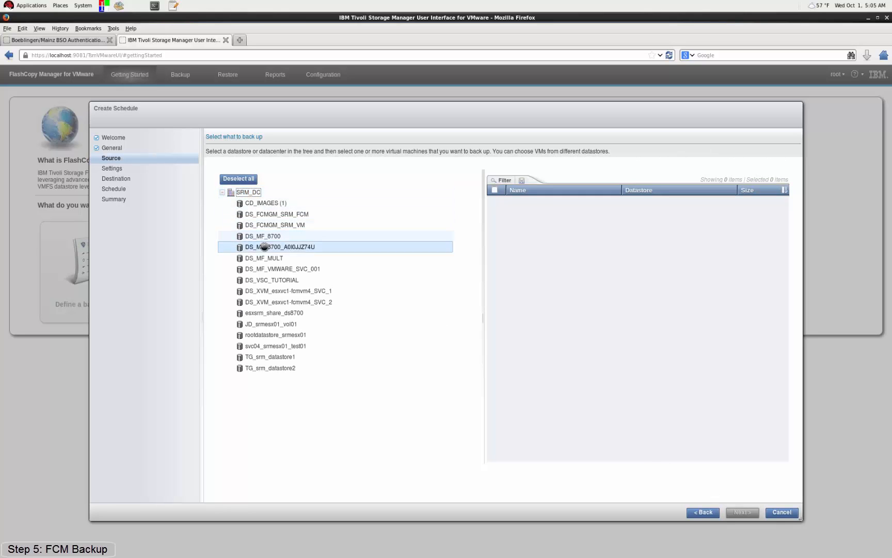
left_click(276, 279)
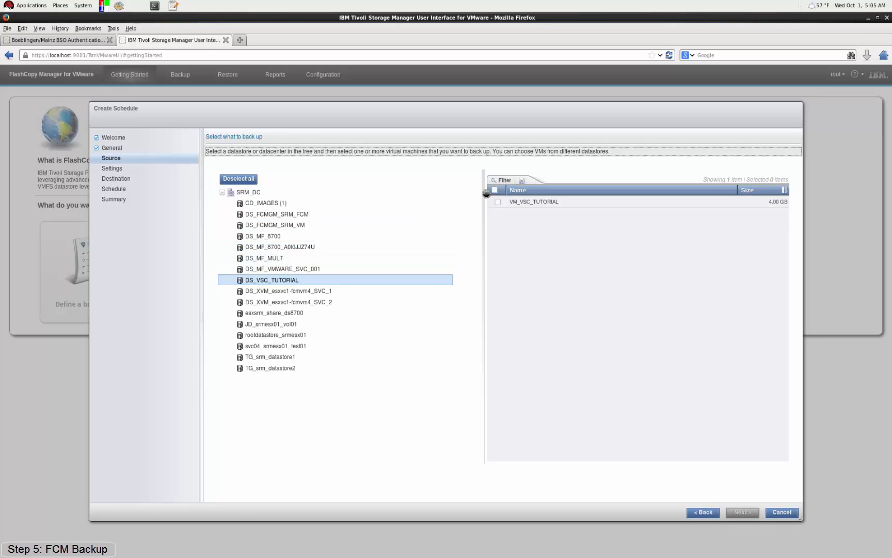
left_click(498, 202)
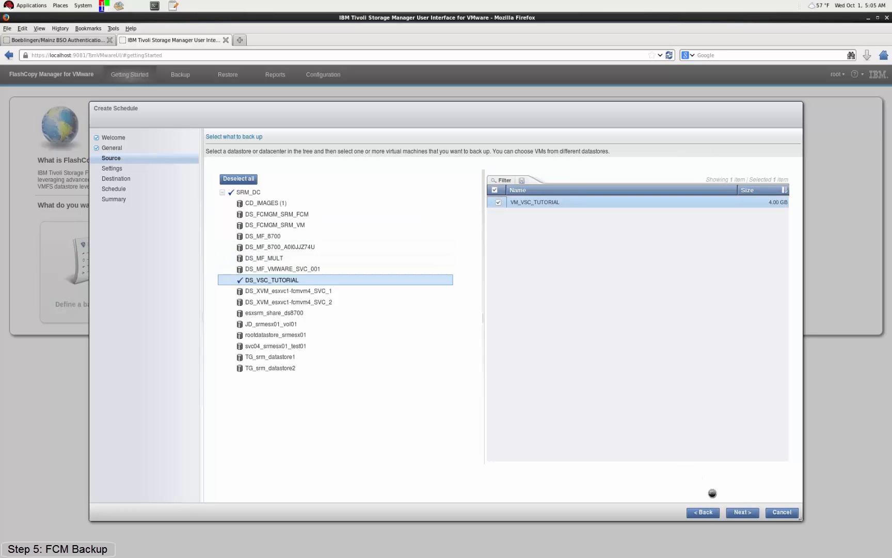
left_click(747, 513)
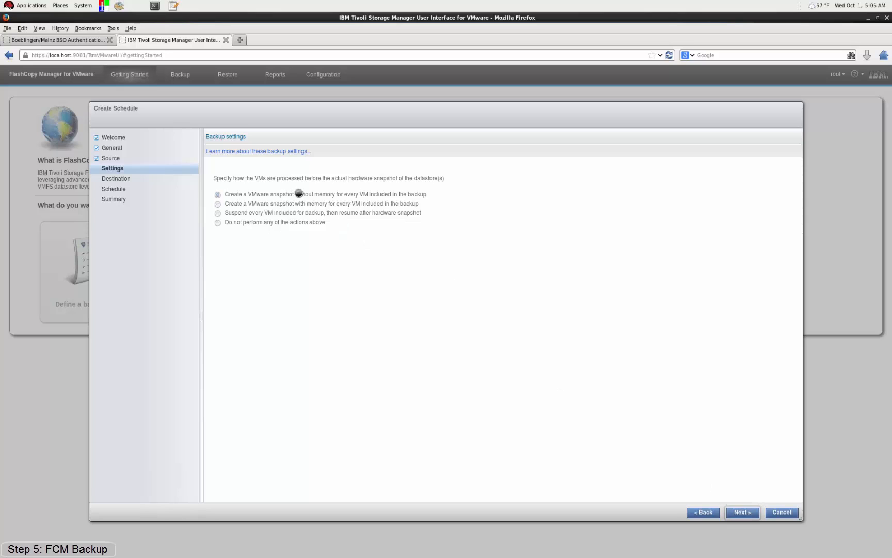
Keep the default snapshot setting, choose the SVC device class as destination, and submit the backup for immediate execution.
left_click(741, 513)
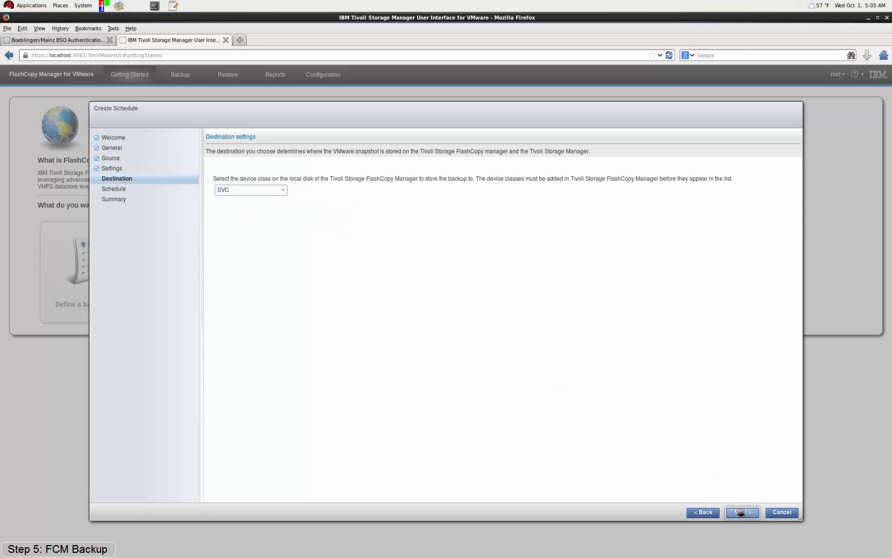
left_click(283, 189)
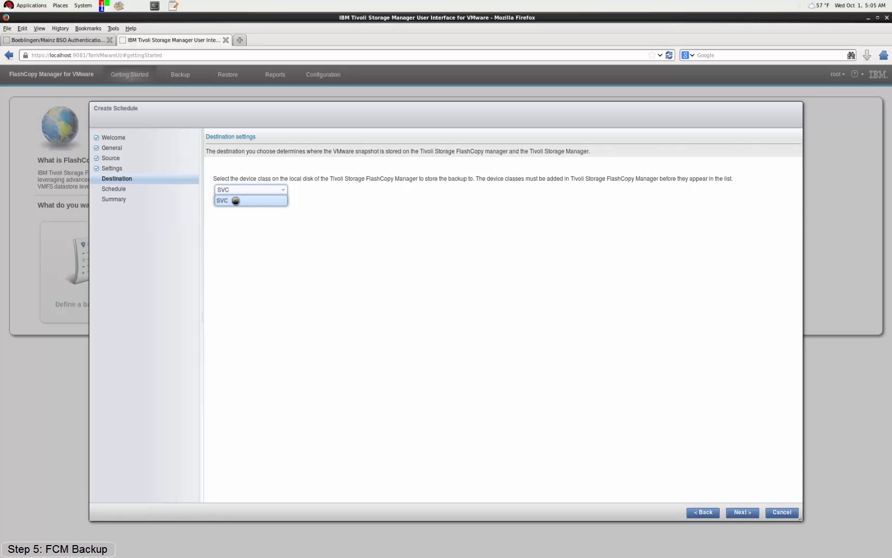
left_click(236, 200)
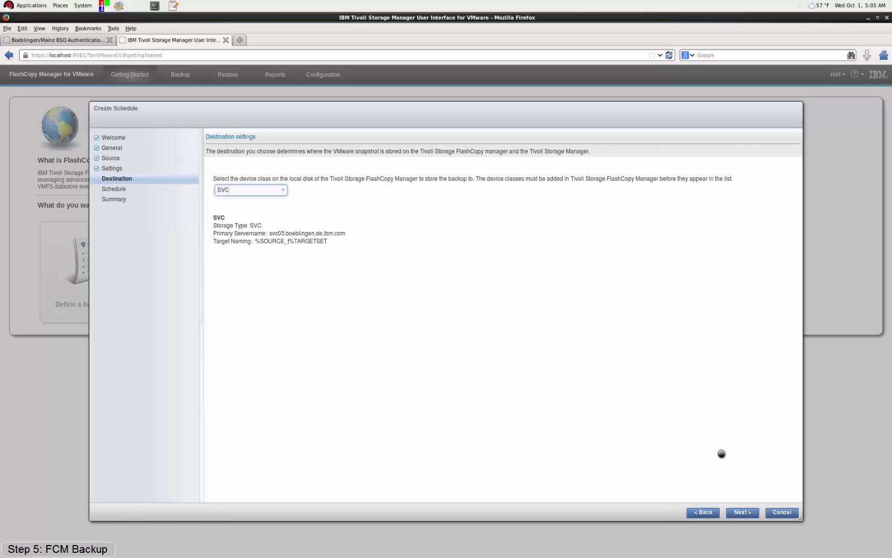
left_click(741, 512)
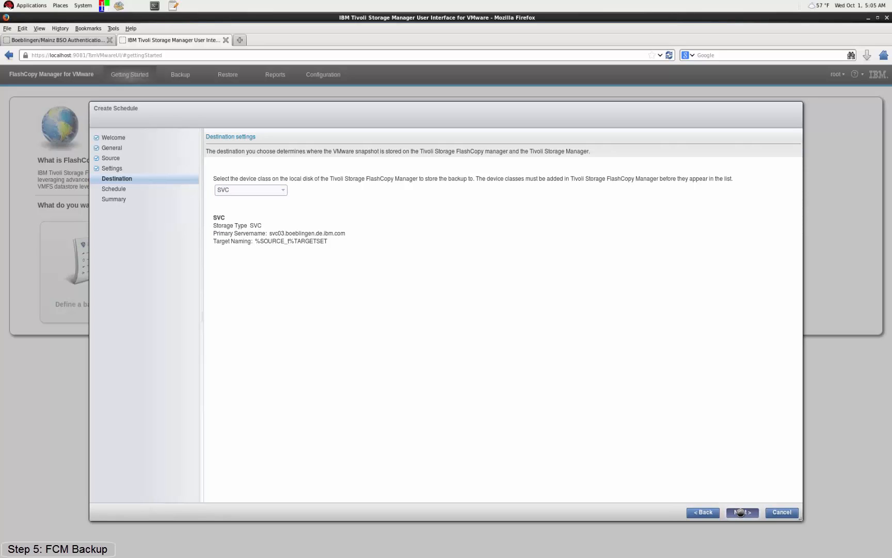
left_click(741, 512)
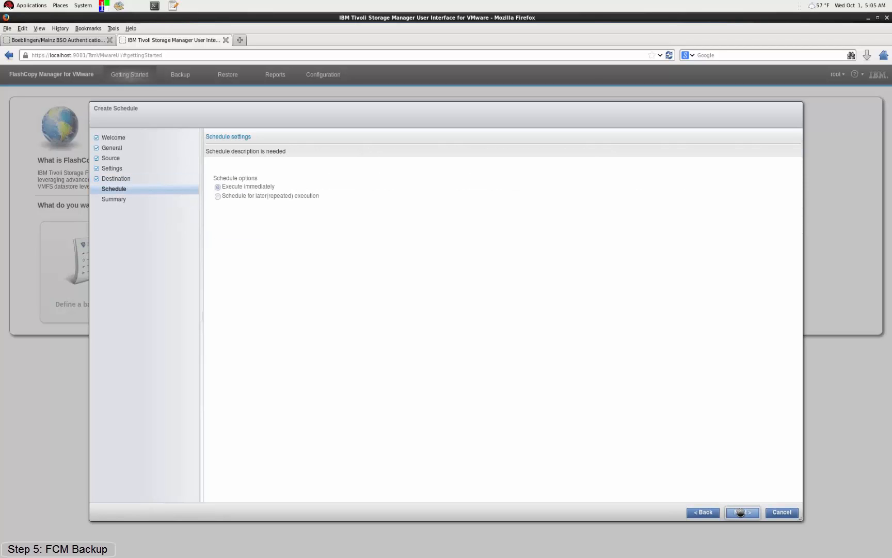
left_click(741, 513)
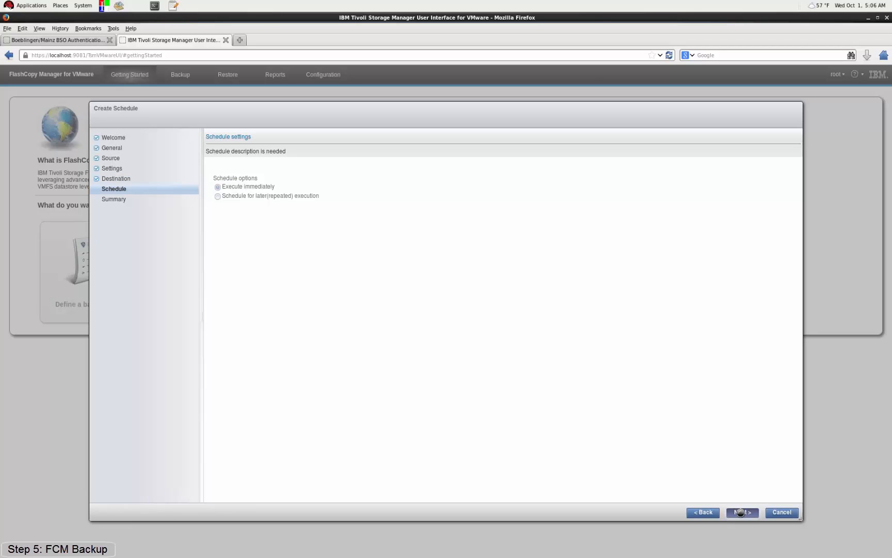
left_click(741, 512)
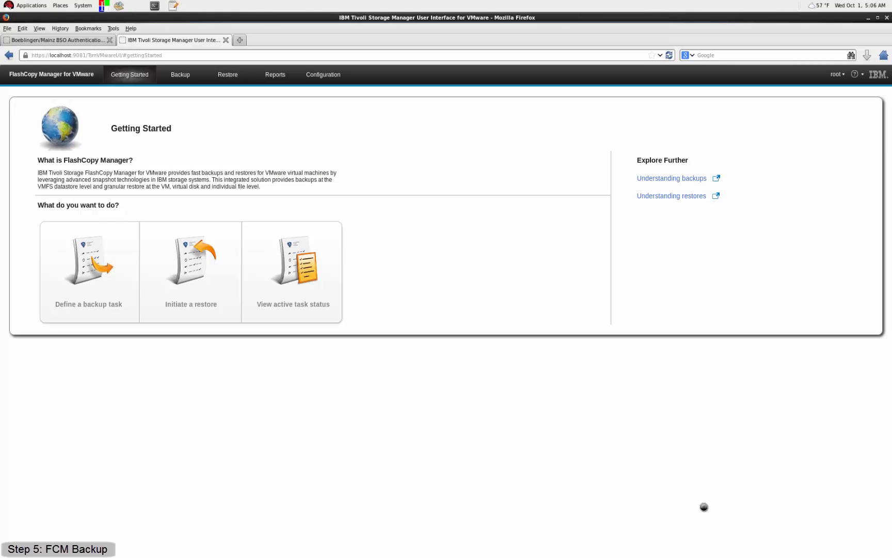
View the active task status, inspect the details of the BackupTutorialVSC task and refresh the task list.
left_click(294, 304)
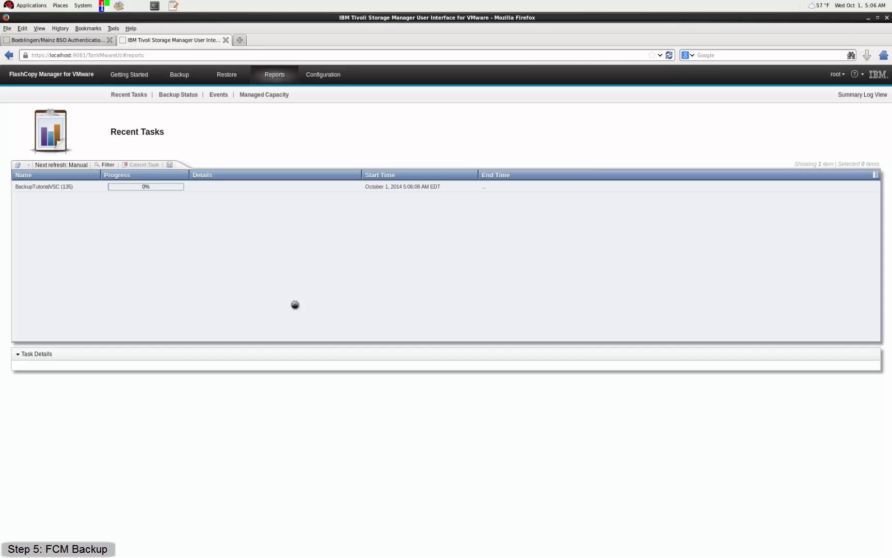
left_click(59, 189)
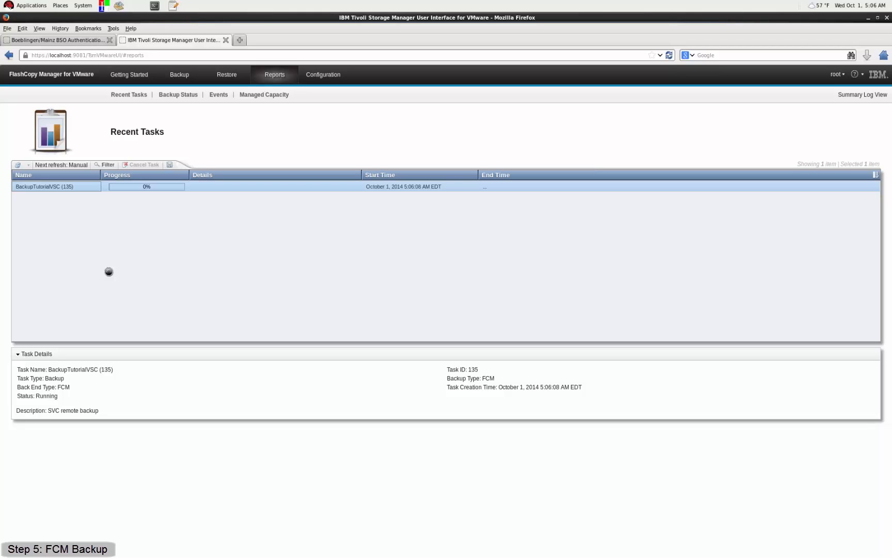
left_click(19, 164)
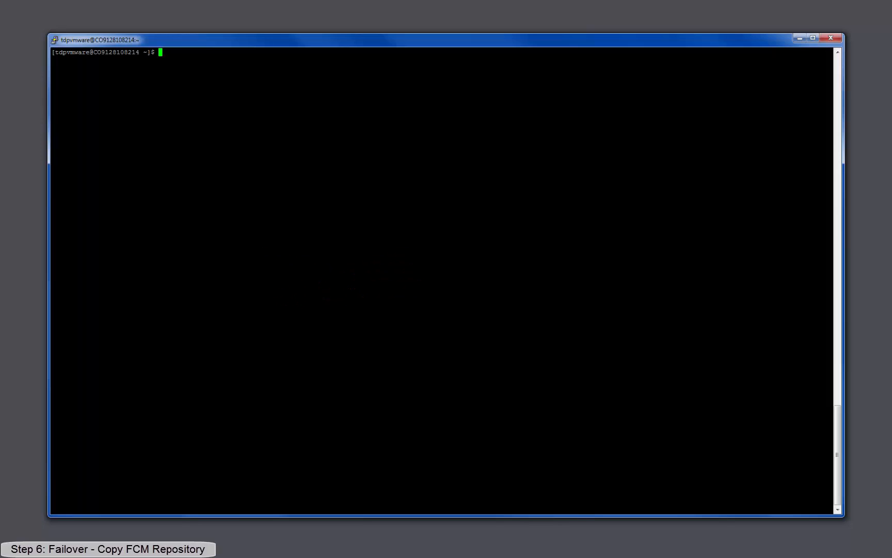
In the terminal of the primary host, change to /home/tdpvmware/tdpvmware/ and list all its contents in long format.
type("cd /home/tdpvmware/td")
key("Tab")
key("Return")
type("ls -la")
key("Return")
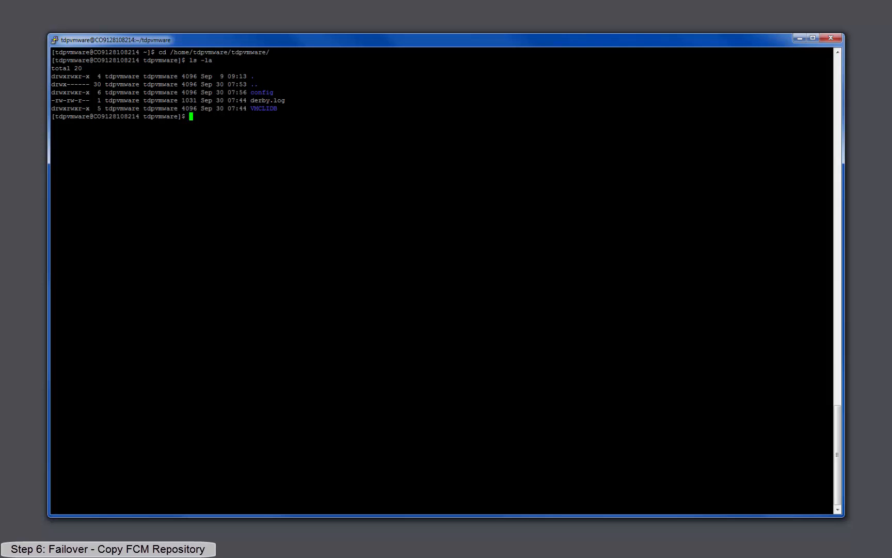
type("scp -r V")
key("Tab")
type("tdpvmware@9.128")
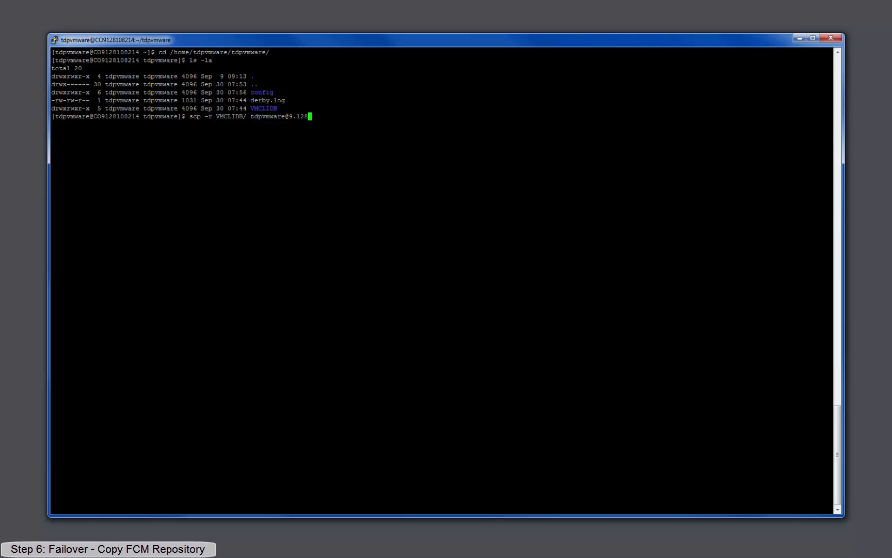
type(".108.231:/home/tdpvmware/tdpvmware/")
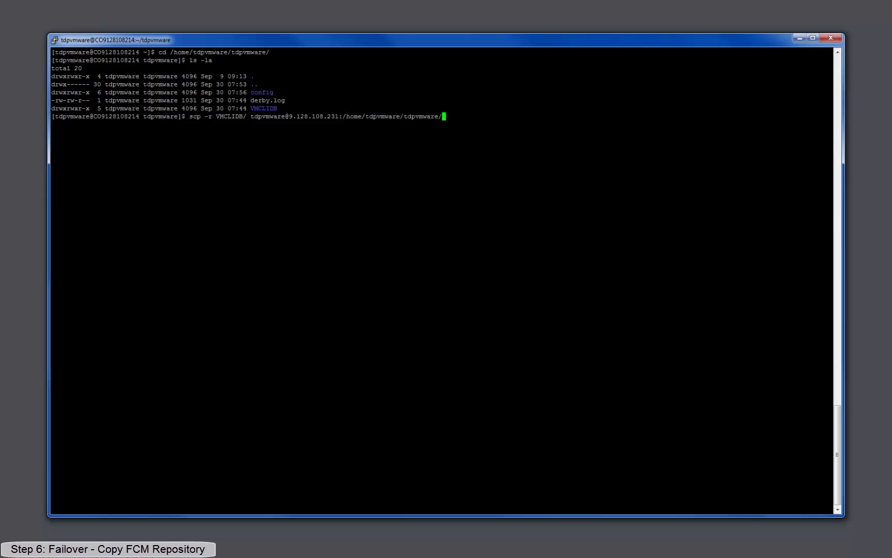
key("Return")
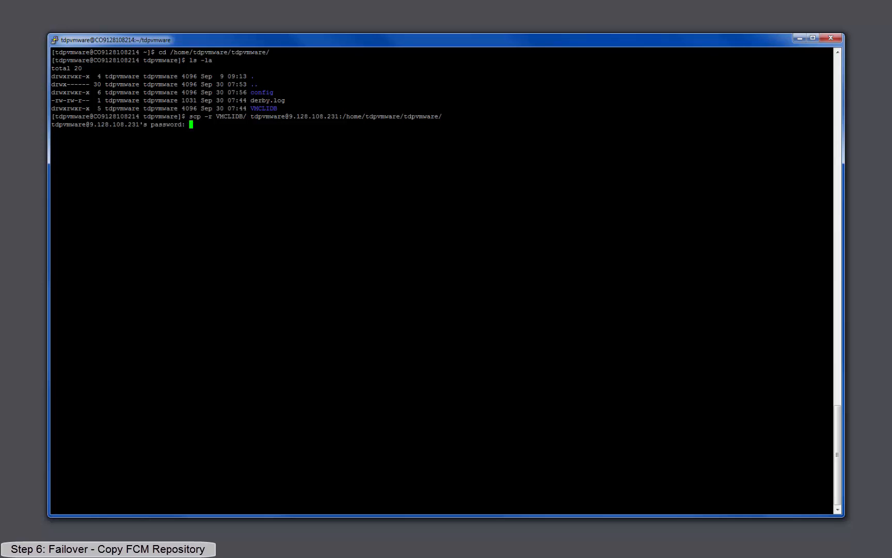
key("Return")
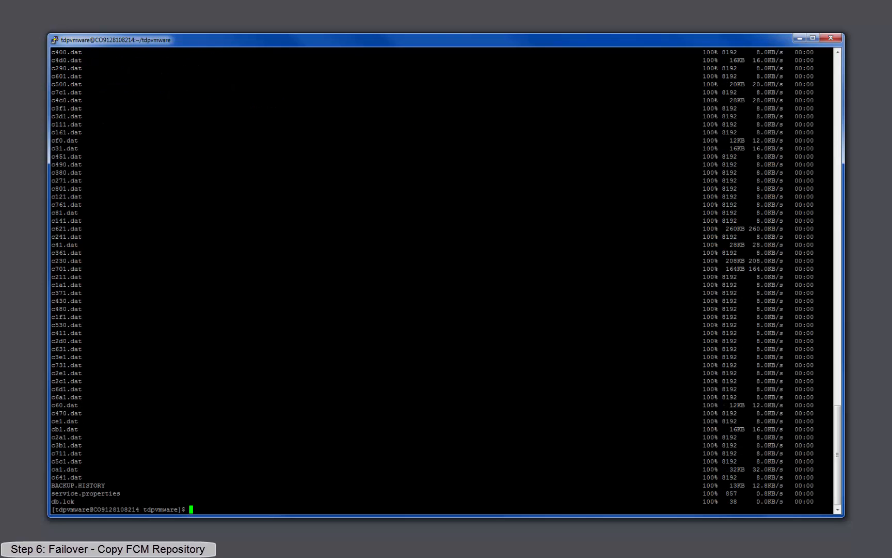
Change to the config/repo/ directory and list all its files in long format.
type("cd config/repo/")
key("Return")
type("ls -la")
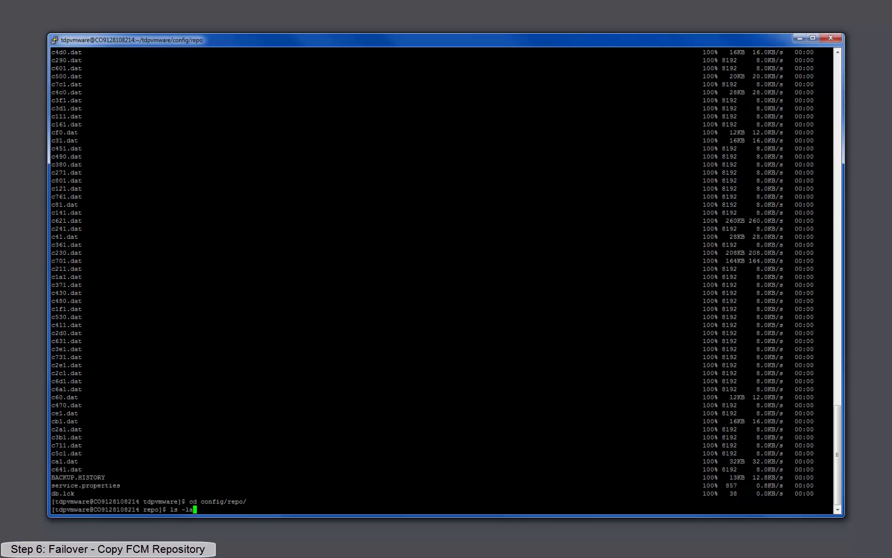
key("Return")
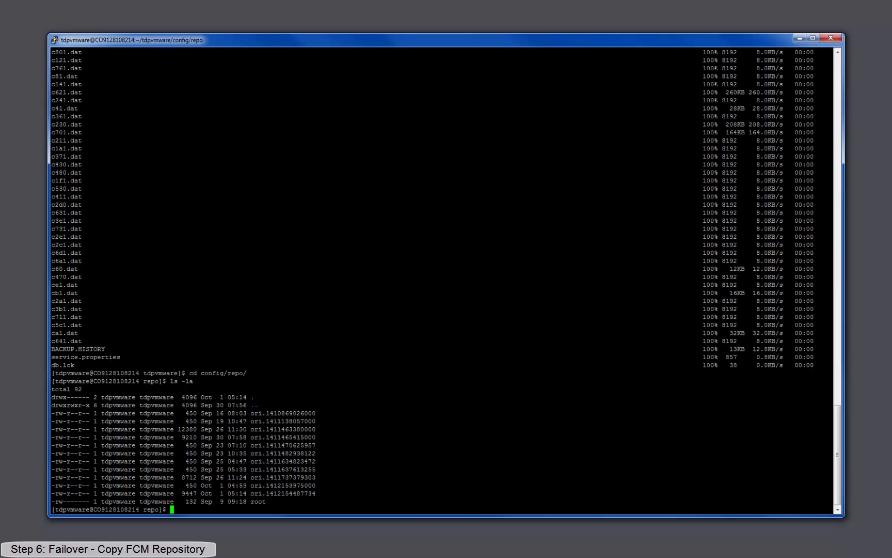
double_click(281, 493)
key("ctrl+c")
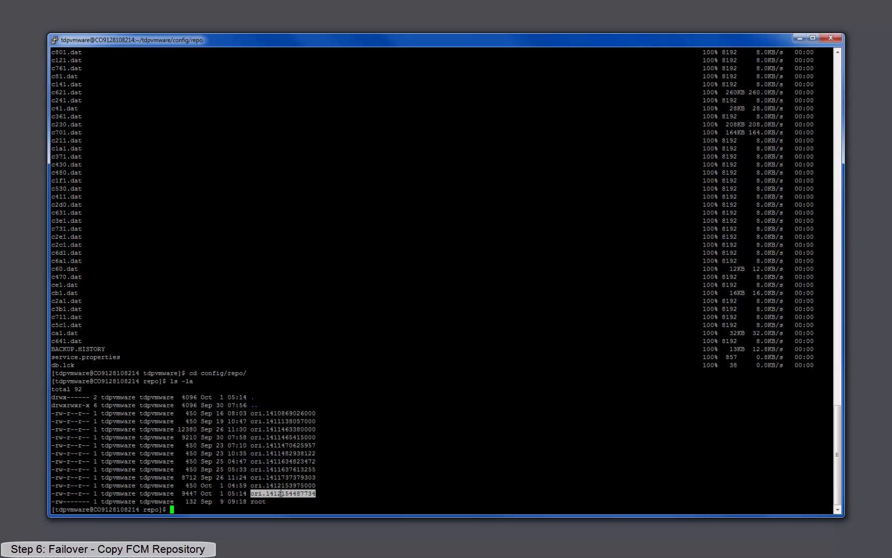
type("scp")
right_click(281, 493)
type("tdpvmware@9.128.108.23")
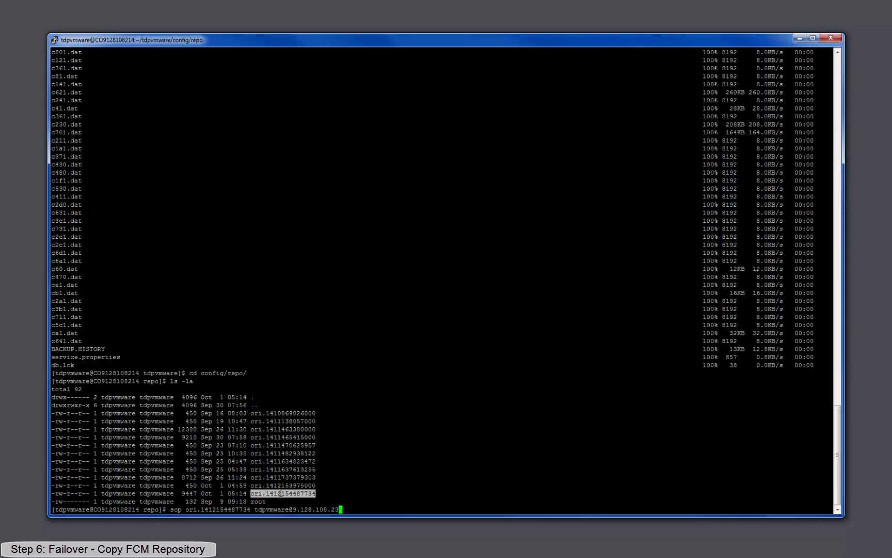
type("1:/home/tdpvmware/tdpvmware/config/repo/")
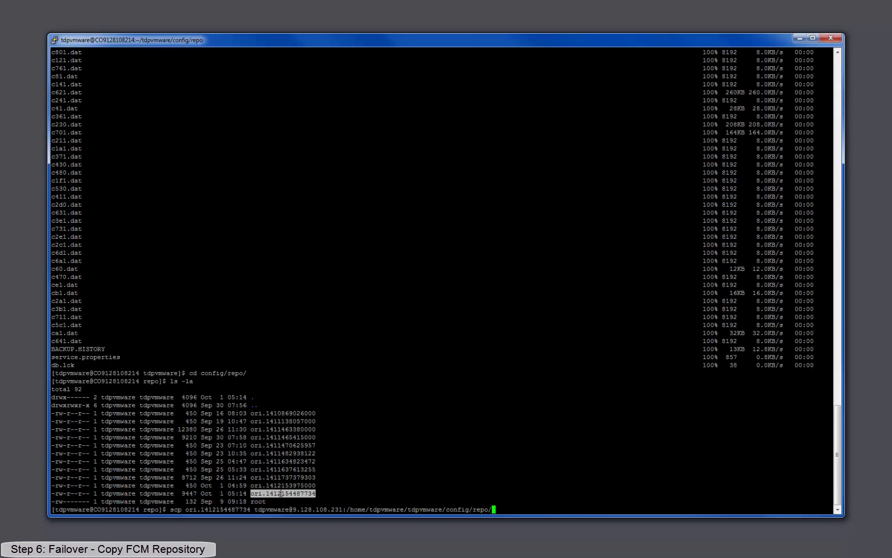
key("Return")
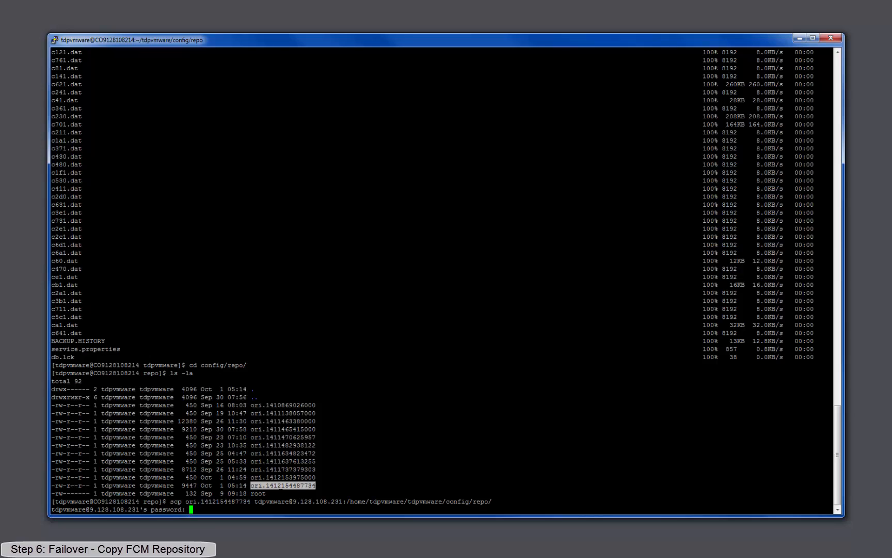
key("Return")
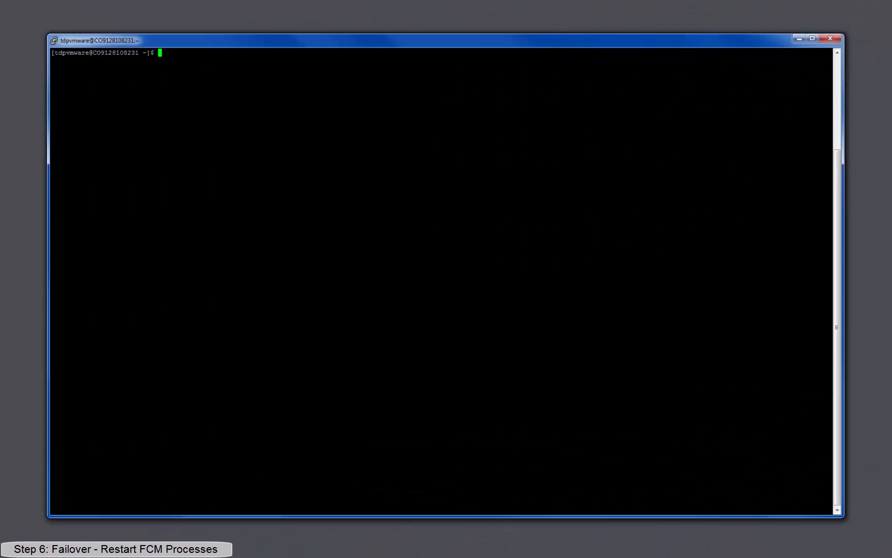
type("cd /opt/tivoli/tsm/tdpvmware/fcm/")
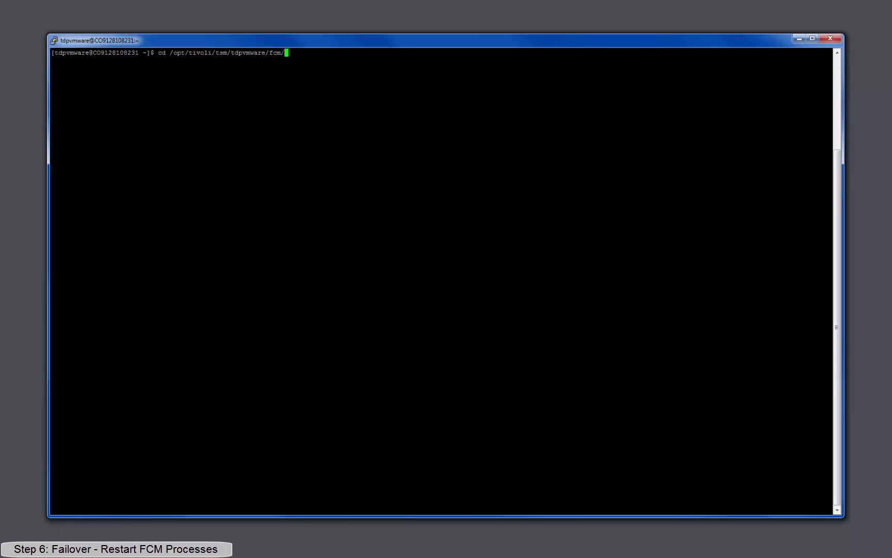
key("Return")
type("./setup.sh ")
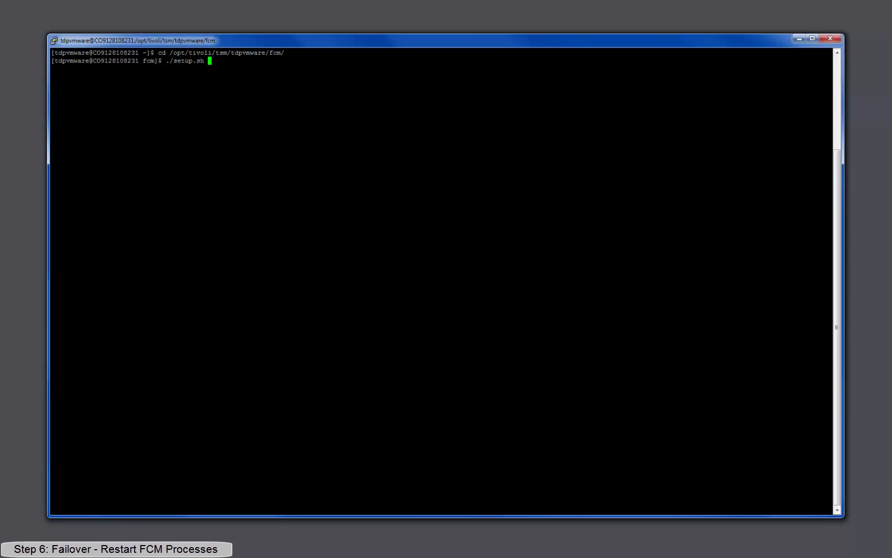
type("-a stop")
key("Return")
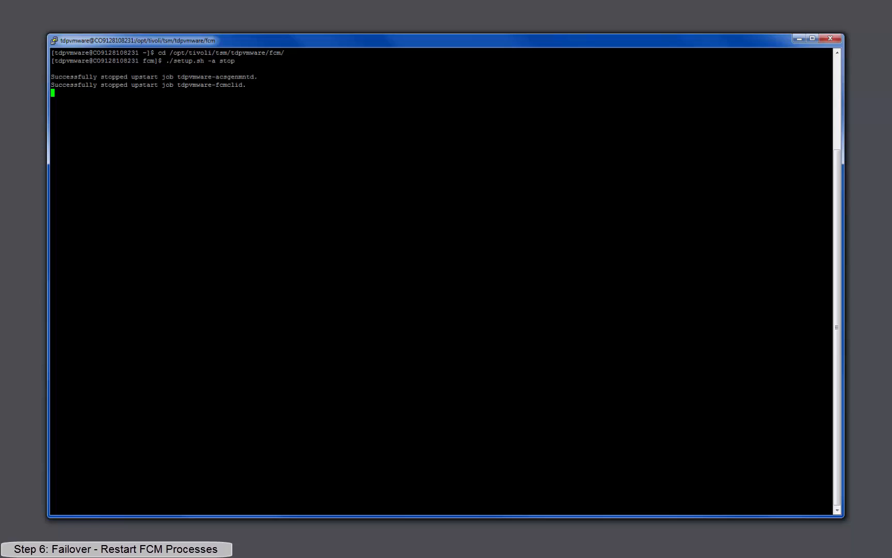
Start the FCM processes again with ./setup.sh -a start.
key("Up")
key("BackSpace")
key("BackSpace")
type("art")
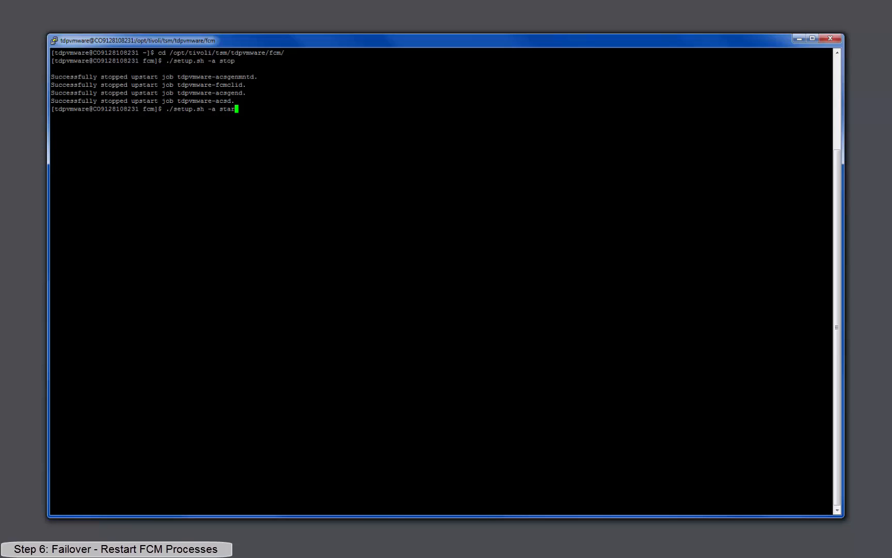
key("Return")
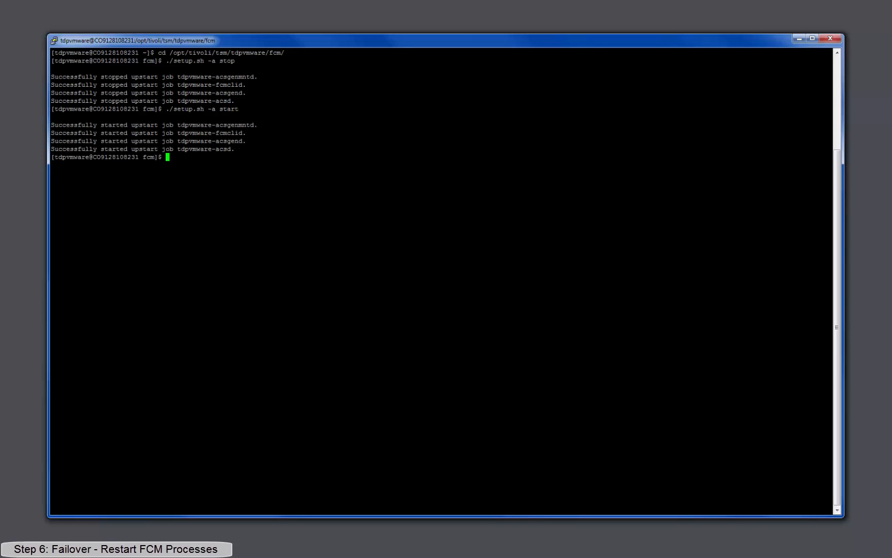
Restart the vmcli daemon by running service vmcli stop followed by service vmcli start.
type("service vmcli stop")
key("Return")
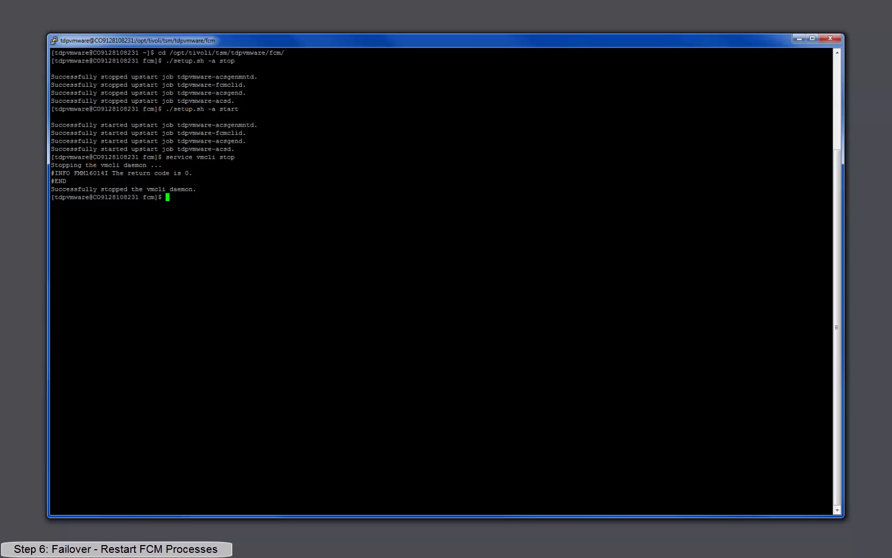
key("Up")
key("BackSpace")
key("BackSpace")
type("art")
key("Return")
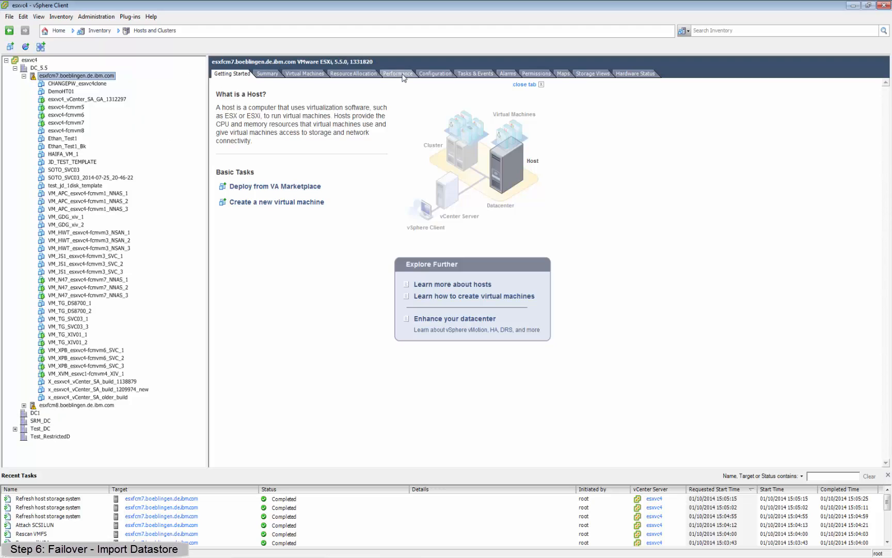
Open the storage configuration of host esxfcm7.boeblingen.de.ibm.com and start adding storage of type Disk/LUN.
left_click(428, 75)
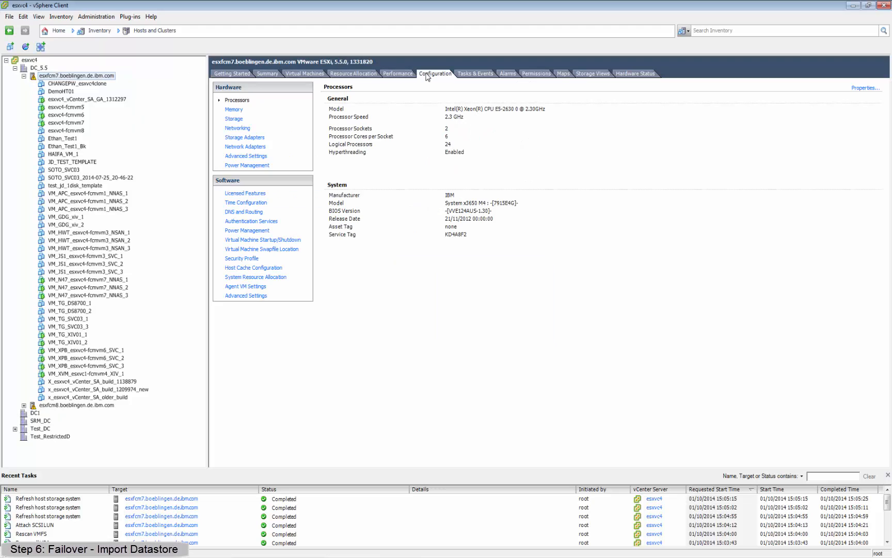
left_click(233, 120)
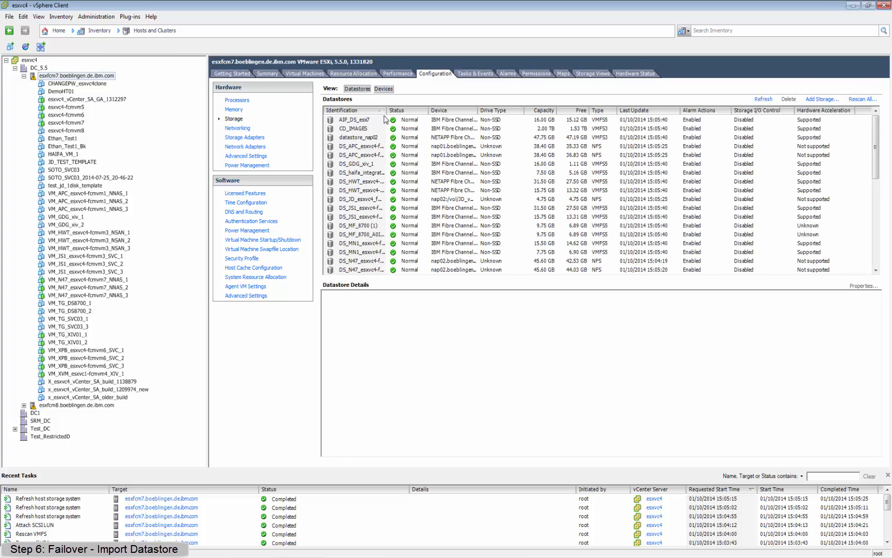
left_click_drag(387, 110, 463, 110)
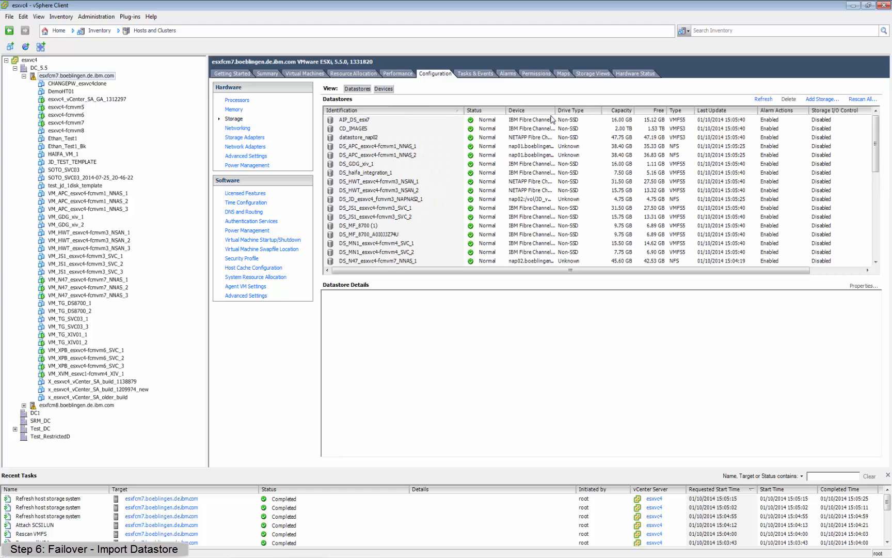
left_click(822, 100)
left_click(552, 406)
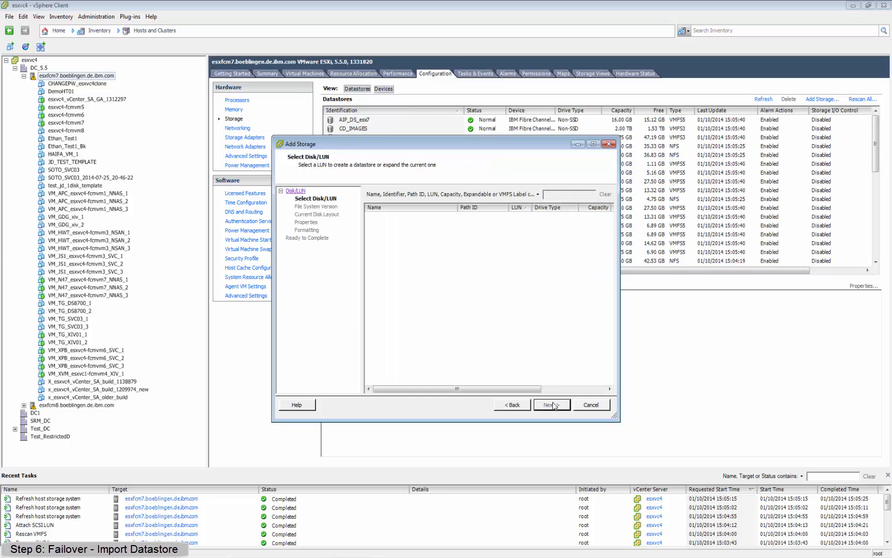
Choose the 10 GB IBM Fibre Channel disk on LUN 4, labelled DS_VSC_TUTORIAL, as the disk to add.
left_click_drag(619, 339, 866, 320)
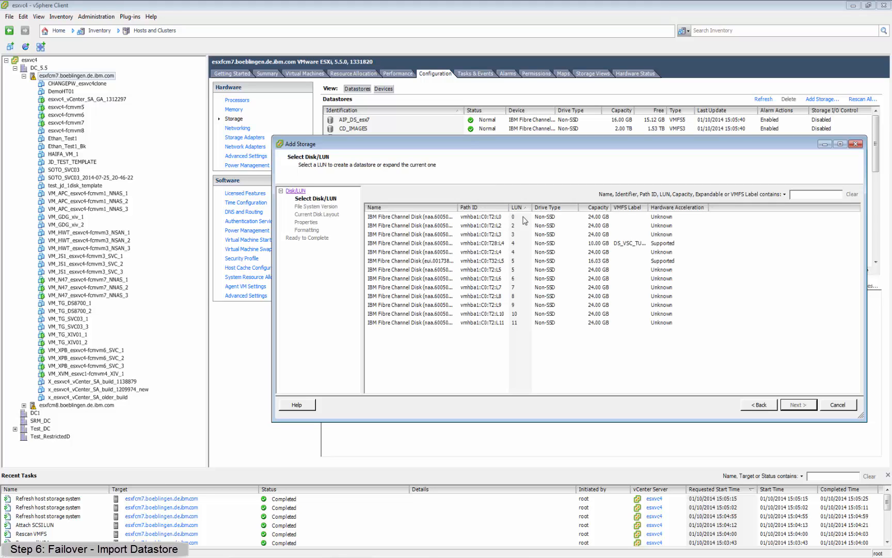
left_click_drag(458, 207, 594, 208)
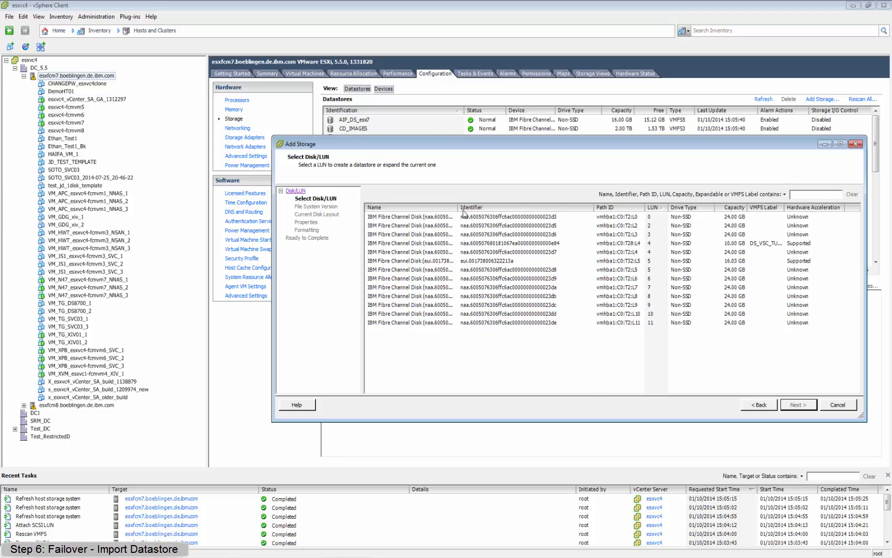
left_click_drag(458, 207, 549, 207)
left_click(461, 247)
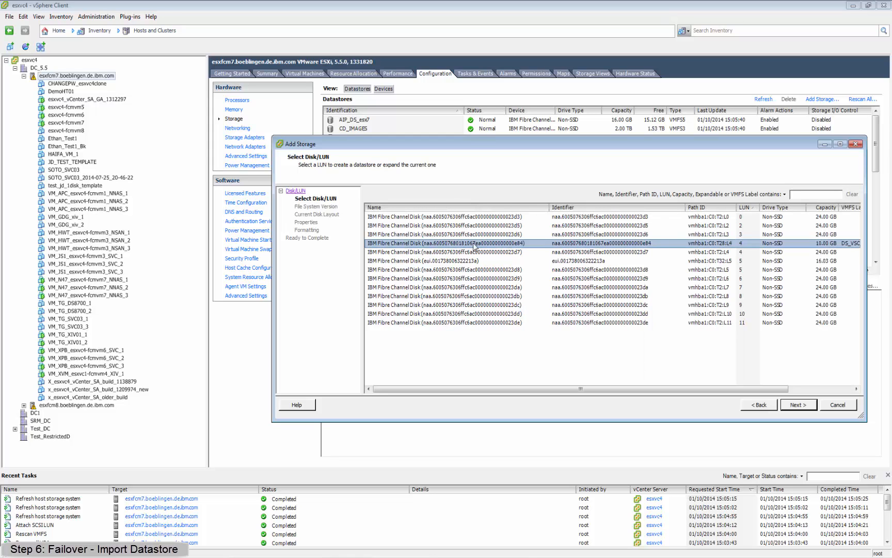
left_click_drag(759, 389, 823, 388)
left_click_drag(800, 211, 841, 208)
left_click(799, 405)
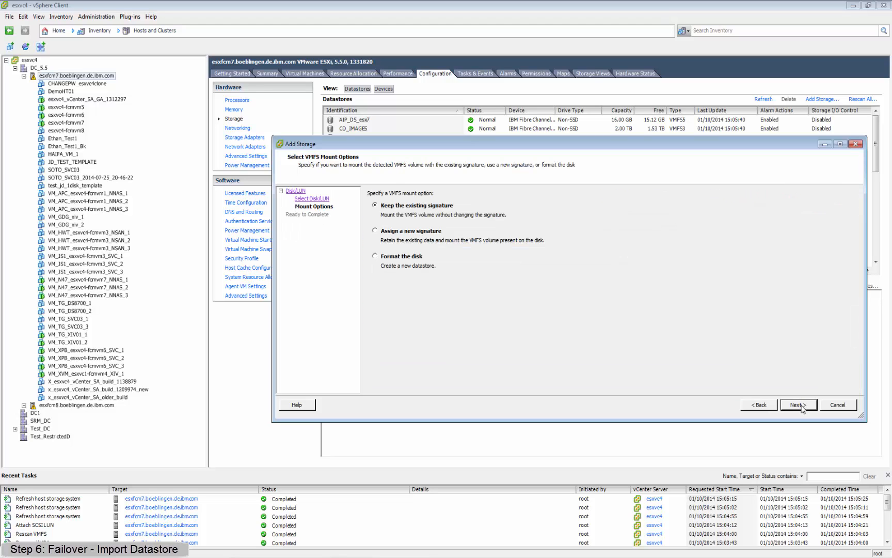
Mount the VMFS volume with a new signature, finish adding the storage, and select the resulting DS_VSC_TUTORIAL snapshot datastore.
left_click(434, 232)
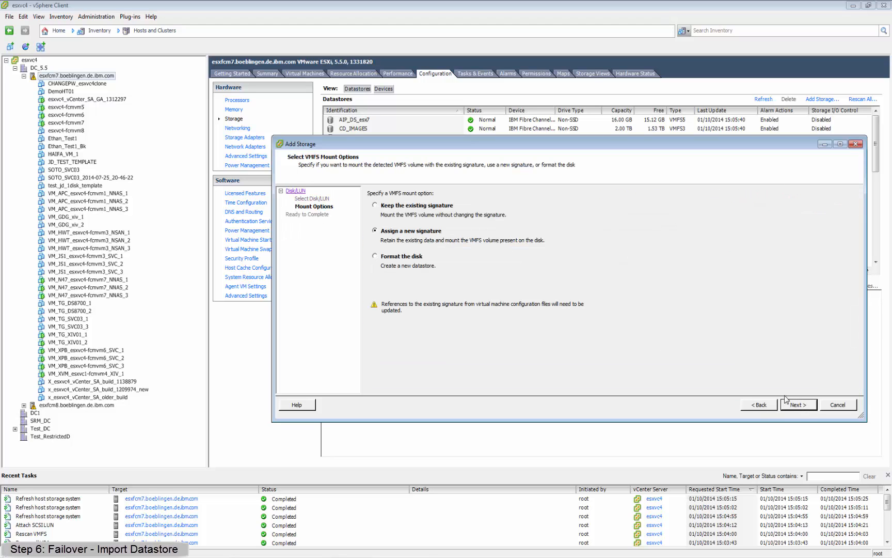
left_click(798, 405)
left_click(798, 404)
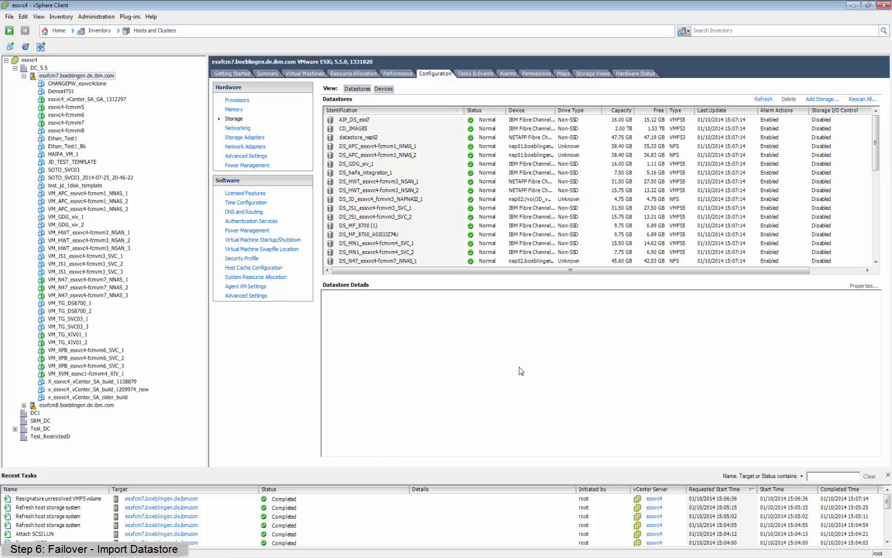
left_click_drag(876, 150, 879, 258)
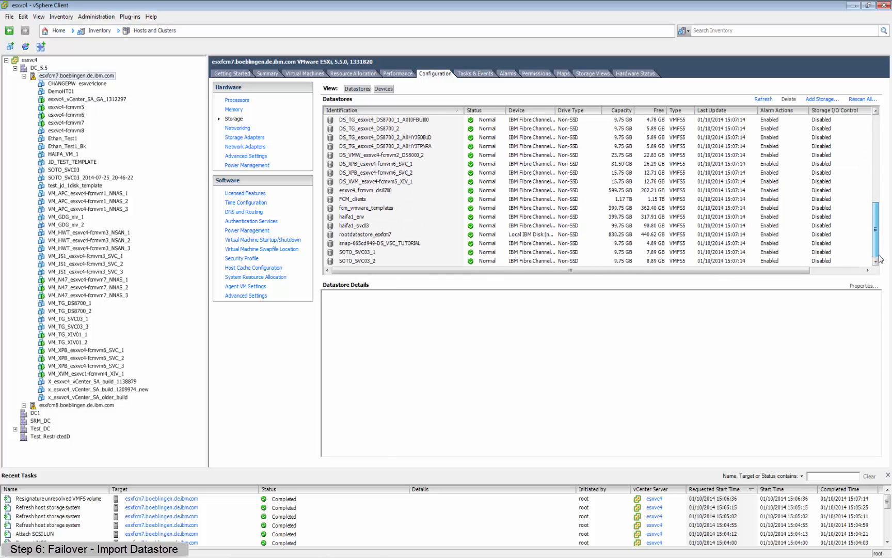
left_click(471, 245)
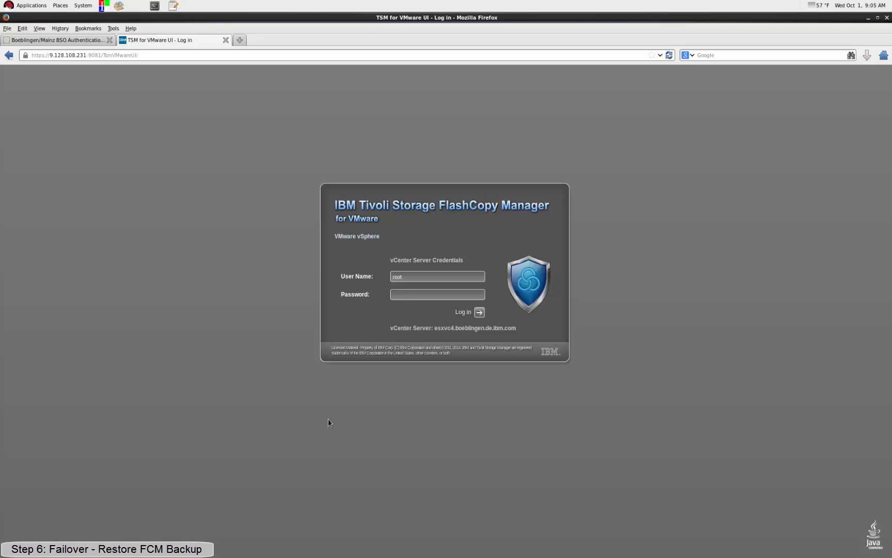
Switch to the FlashCopy Manager for VMware web interface in Firefox and log in as root with the vCenter password.
type("••••••")
left_click(480, 313)
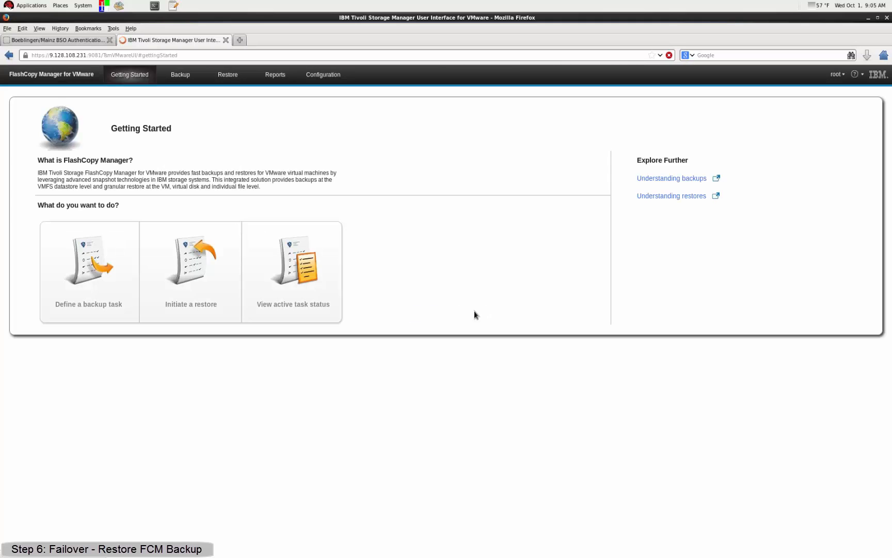
Initiate a restore and select the October 1, 2014 5:06:08 AM restore point of VM_VSC_TUTORIAL under SRM_DC, host srmesx01.boeblingen.de.ibm.com.
left_click(197, 304)
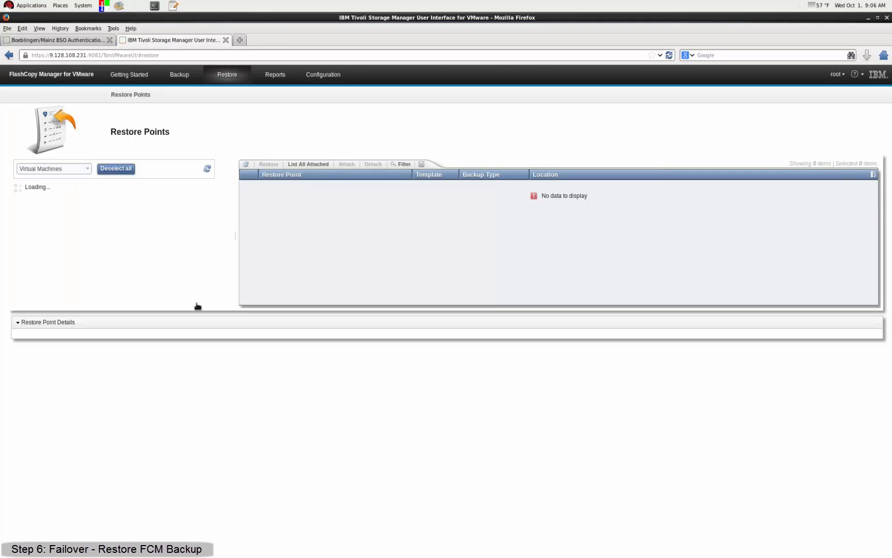
left_click(19, 191)
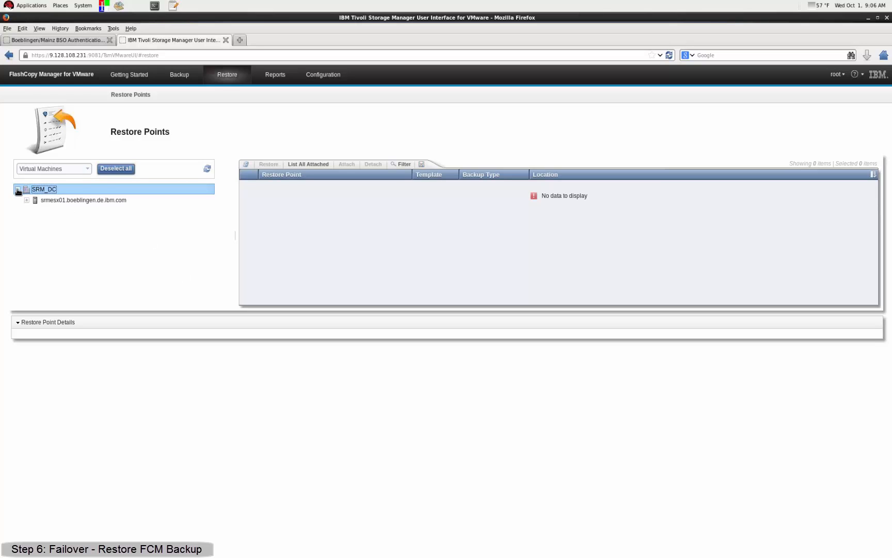
left_click(27, 201)
left_click(58, 211)
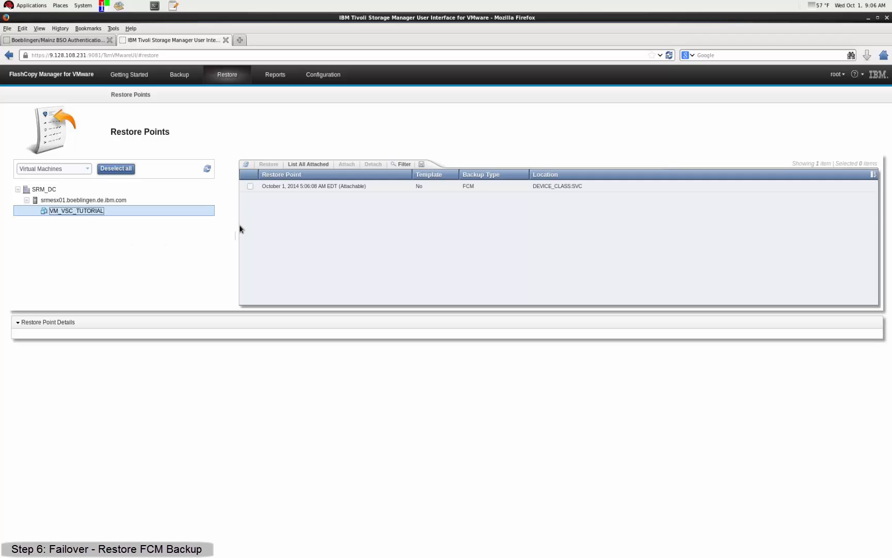
left_click(250, 186)
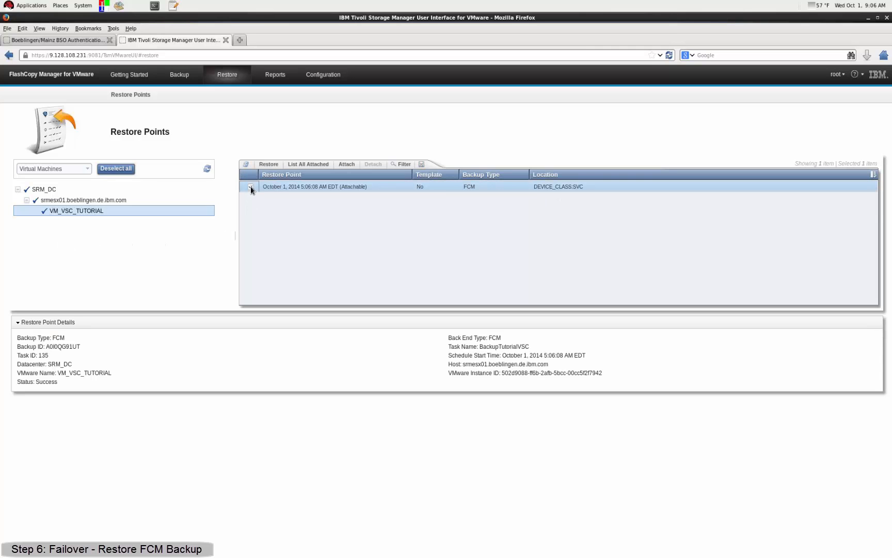
Run a full restore of VM_VSC_TUTORIAL from the selected restore point to its original location.
left_click(275, 164)
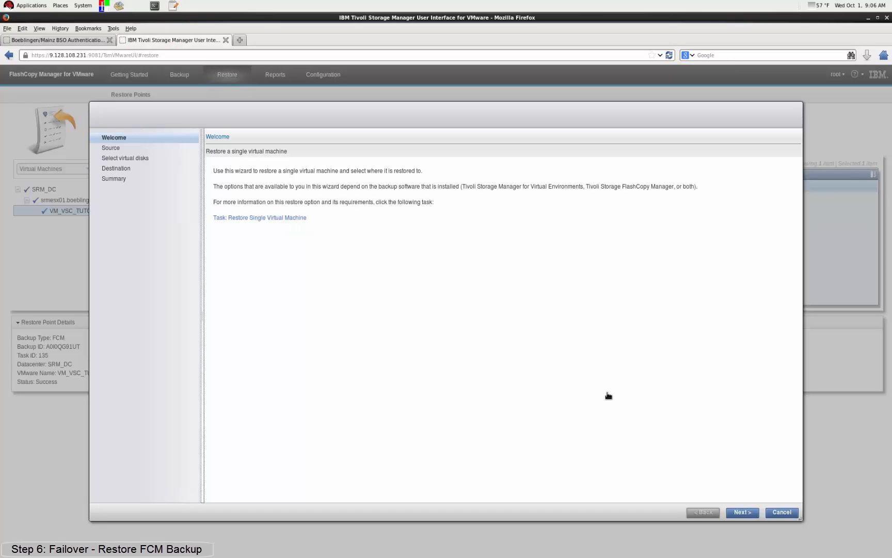
left_click(742, 512)
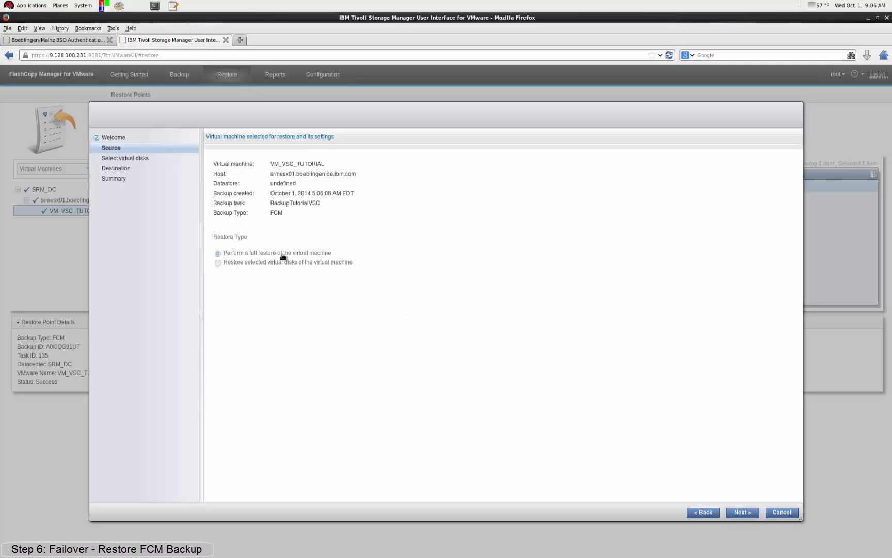
left_click(743, 513)
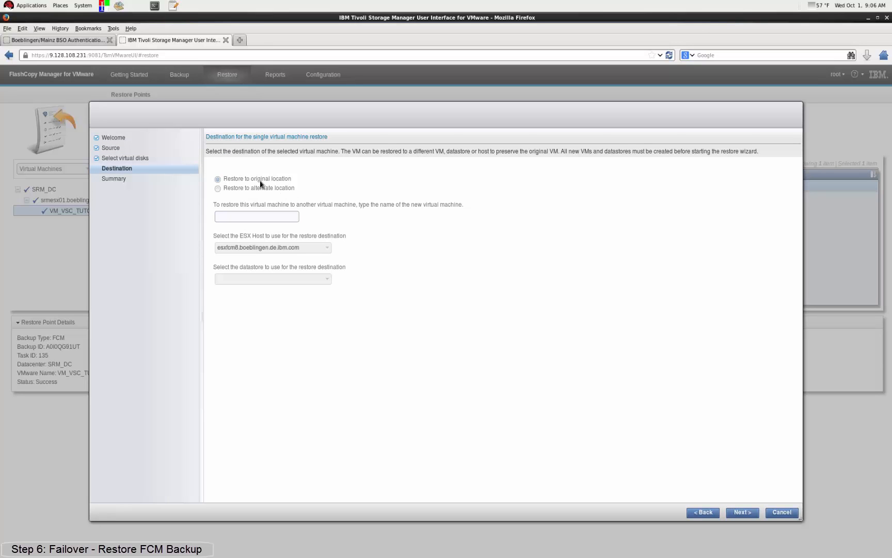
left_click(742, 512)
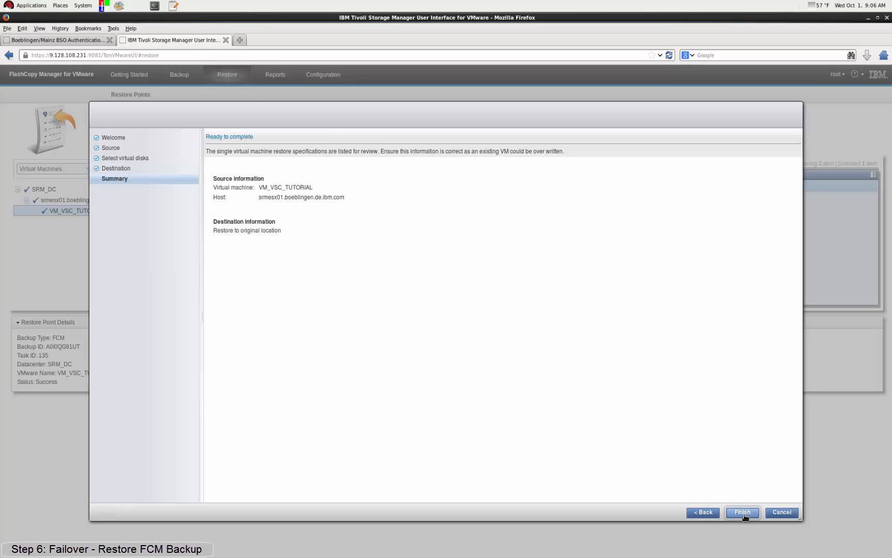
left_click(744, 512)
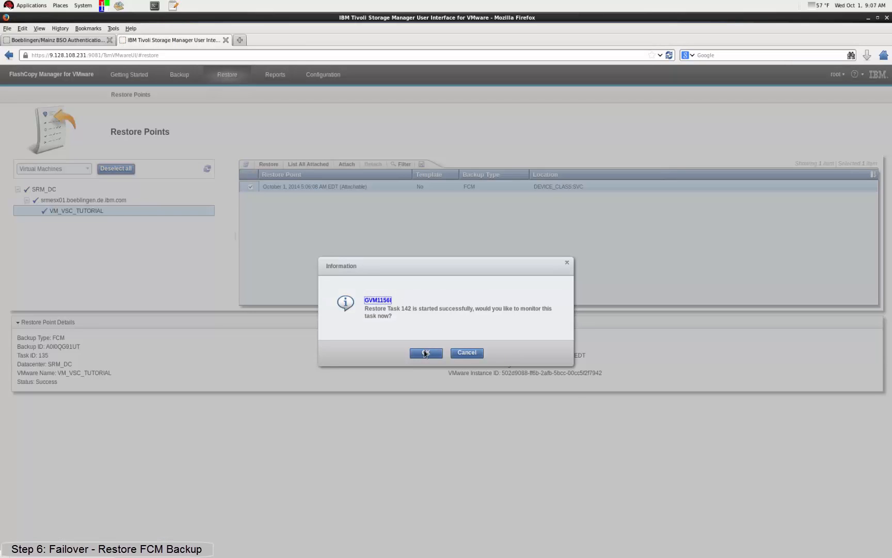
Monitor the full restore task in the recent tasks report, showing its details and refreshing its progress repeatedly.
left_click(426, 354)
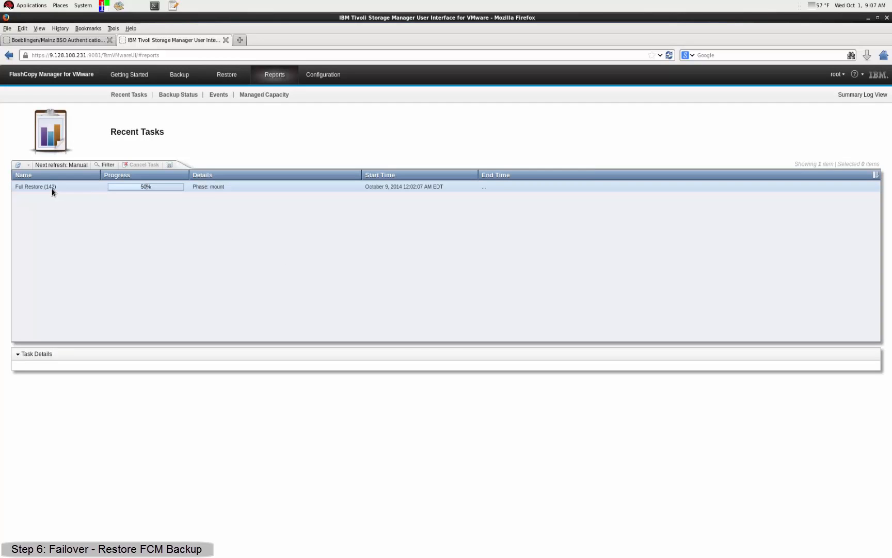
left_click(52, 189)
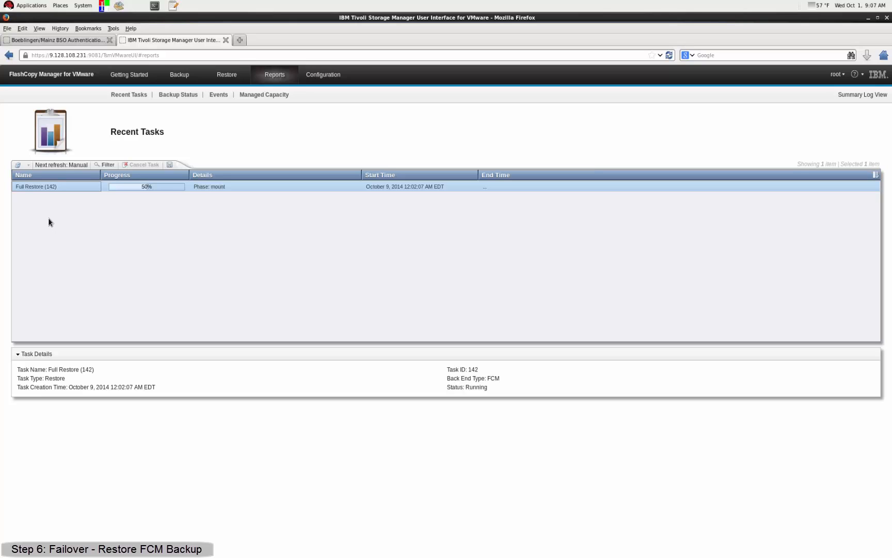
left_click(18, 166)
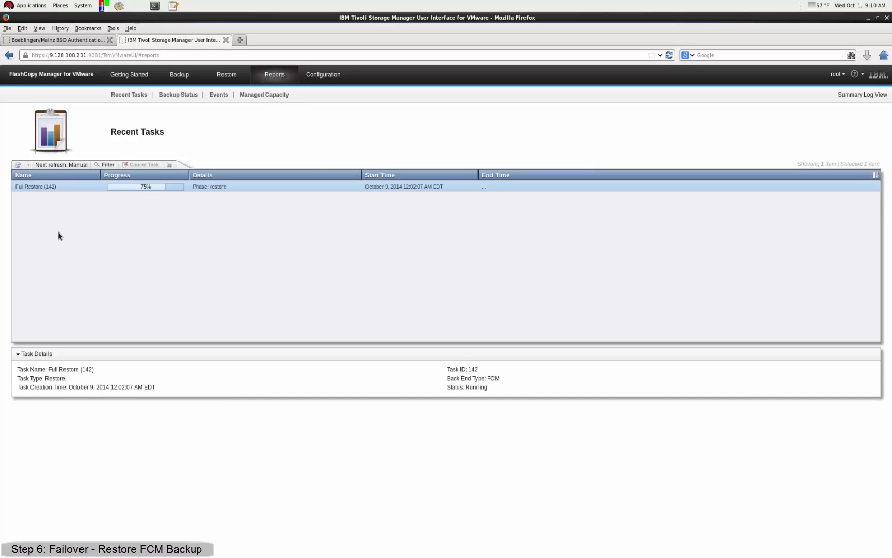
left_click(18, 166)
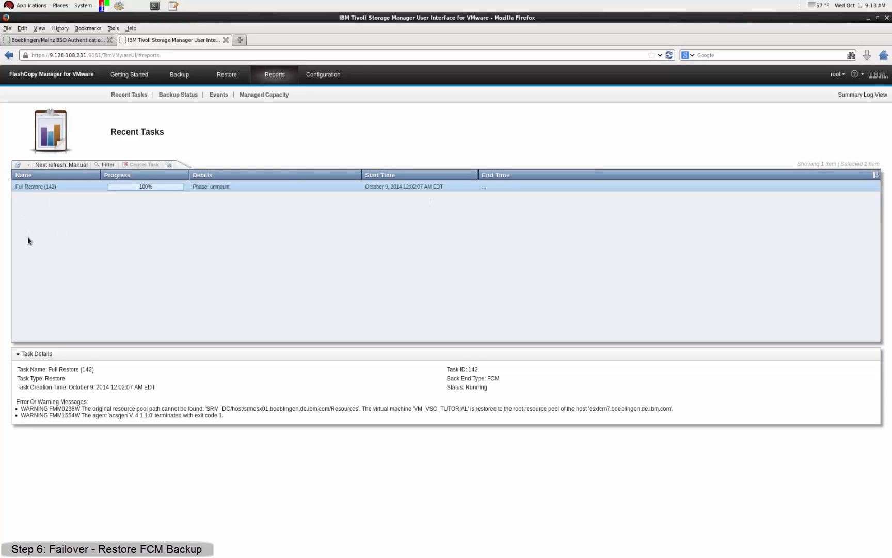
left_click(18, 166)
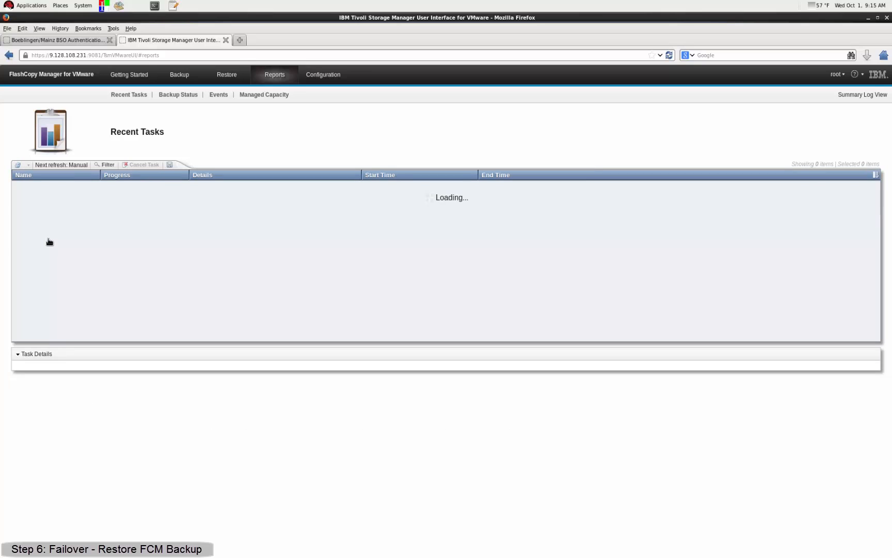